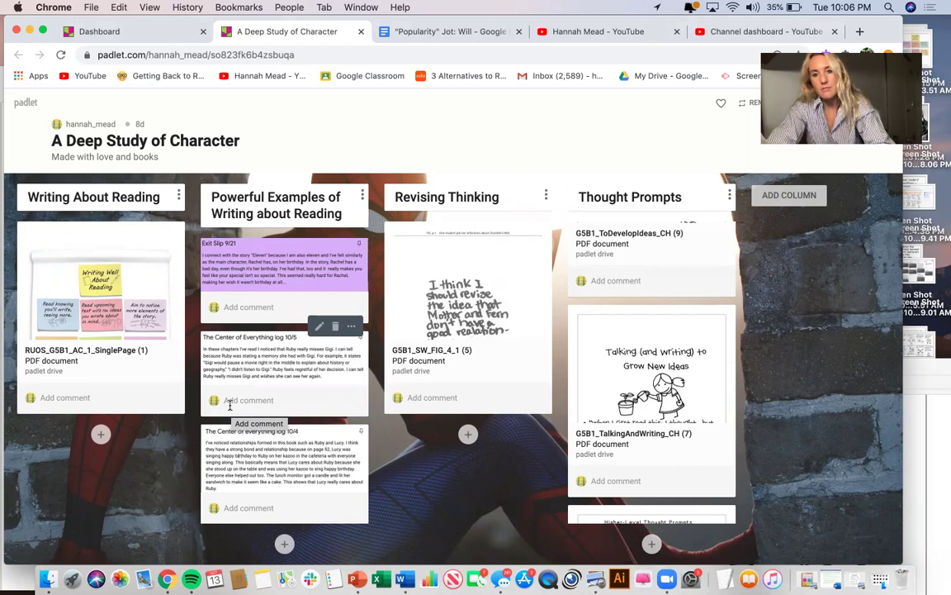
- Scroll the Thought Prompts column to browse the PDF cards, including G5B1_TalkingAndWriting_CH (7)
{"action": "scroll", "coordinate": [644, 308], "scroll_direction": "up", "scroll_amount": 3}
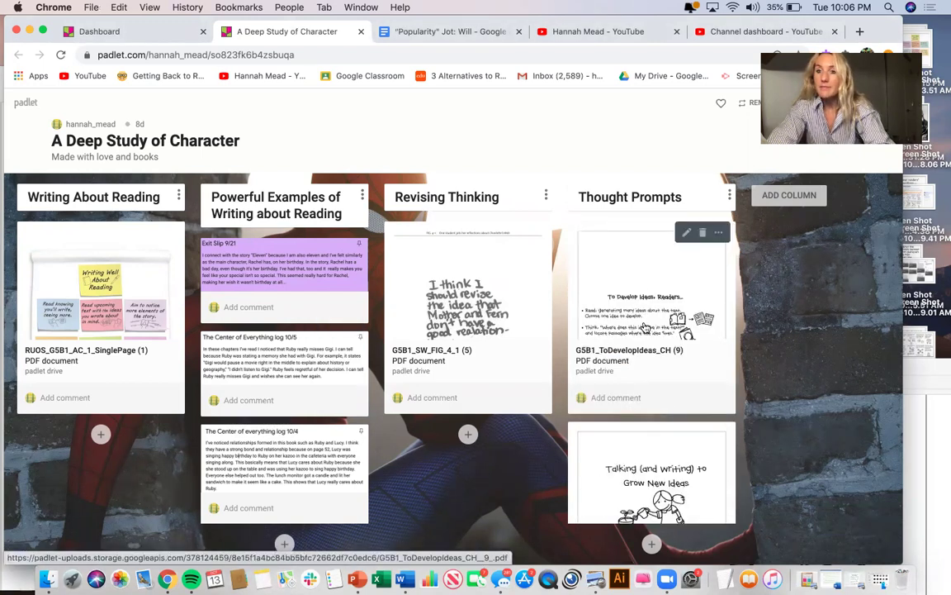
{"action": "scroll", "coordinate": [645, 328], "scroll_direction": "down", "scroll_amount": 5}
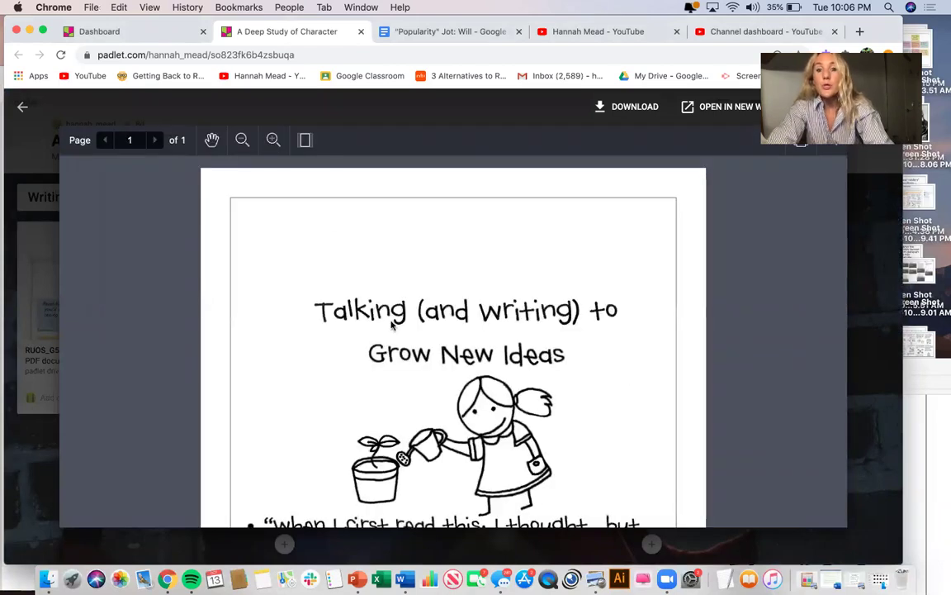
- Scroll through the Talking (and writing) PDF, then detach the Padlet tab into its own top-left window
{"action": "scroll", "coordinate": [391, 325], "scroll_direction": "down", "scroll_amount": 3}
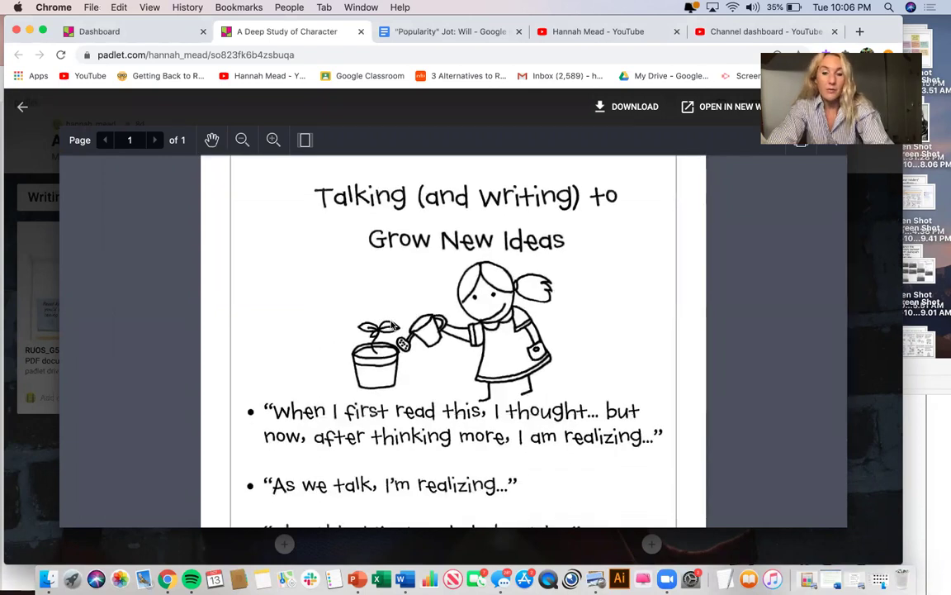
{"action": "scroll", "coordinate": [394, 325], "scroll_direction": "down", "scroll_amount": 2}
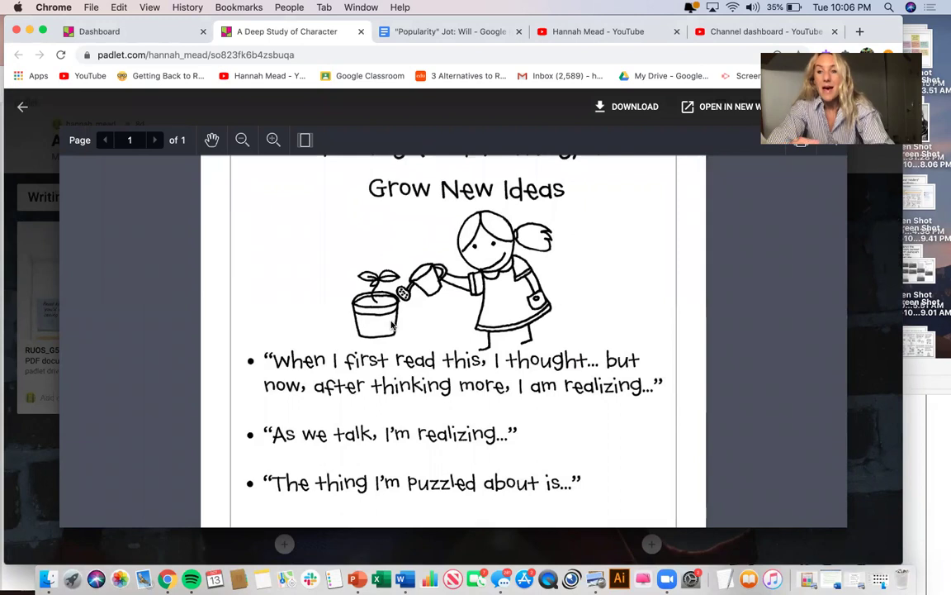
{"action": "scroll", "coordinate": [392, 327], "scroll_direction": "up", "scroll_amount": 2}
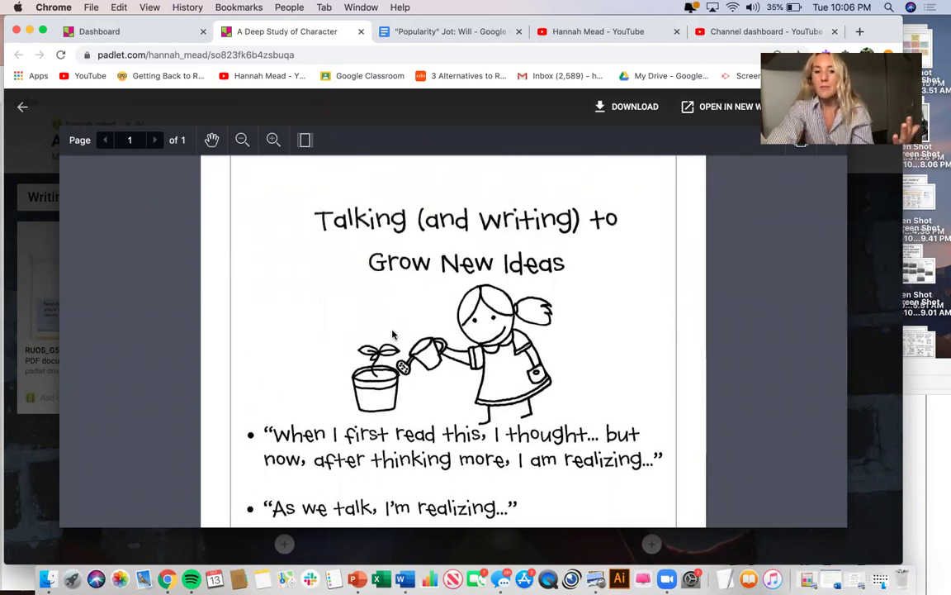
{"action": "scroll", "coordinate": [393, 334], "scroll_direction": "down", "scroll_amount": 3}
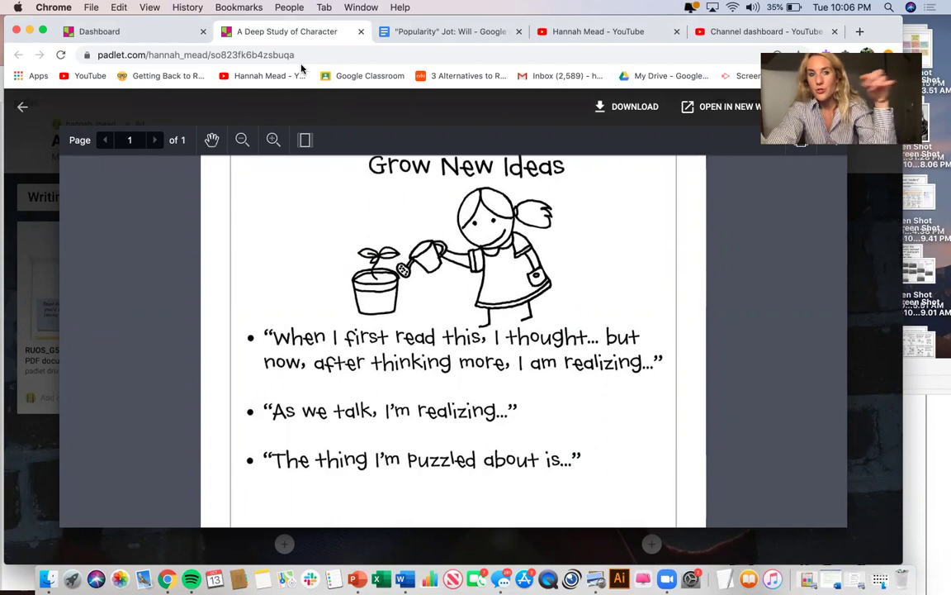
{"action": "left_click_drag", "start_coordinate": [289, 31], "coordinate": [212, 69]}
{"action": "left_click_drag", "start_coordinate": [299, 23], "coordinate": [260, 25]}
- Narrow the PDF window, move the Docs window left over it, and place the cursor after the last paragraph
{"action": "left_click", "coordinate": [707, 314]}
{"action": "scroll", "coordinate": [582, 364], "scroll_direction": "up", "scroll_amount": 3}
{"action": "left_click", "coordinate": [260, 289]}
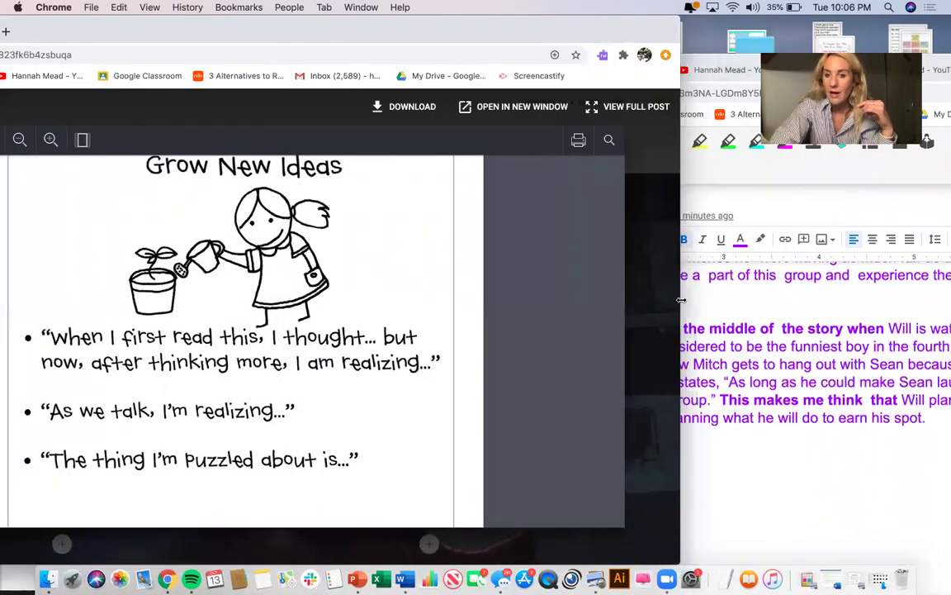
{"action": "left_click_drag", "start_coordinate": [681, 300], "coordinate": [509, 272]}
{"action": "left_click", "coordinate": [644, 314]}
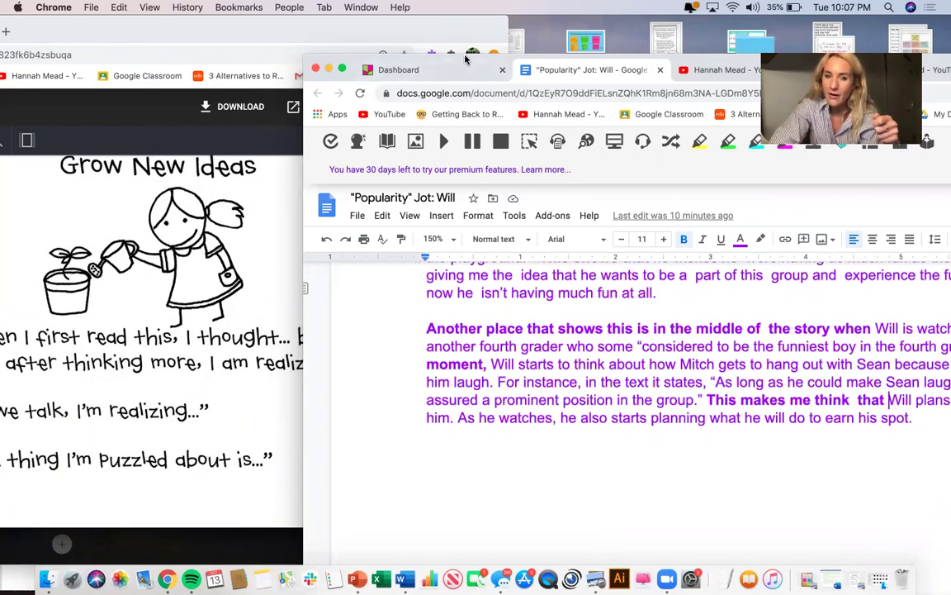
{"action": "left_click_drag", "start_coordinate": [446, 60], "coordinate": [290, 52]}
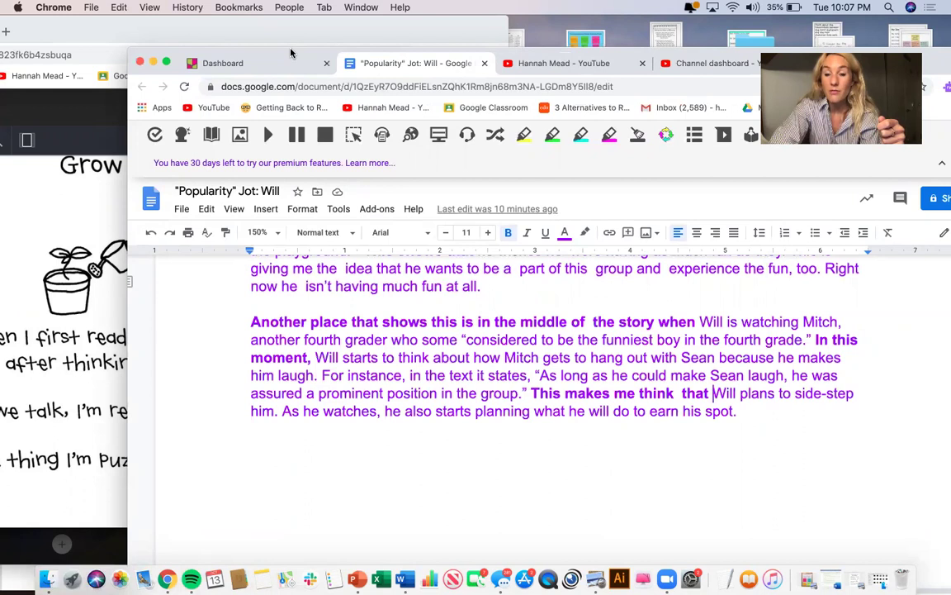
{"action": "left_click_drag", "start_coordinate": [290, 53], "coordinate": [289, 50]}
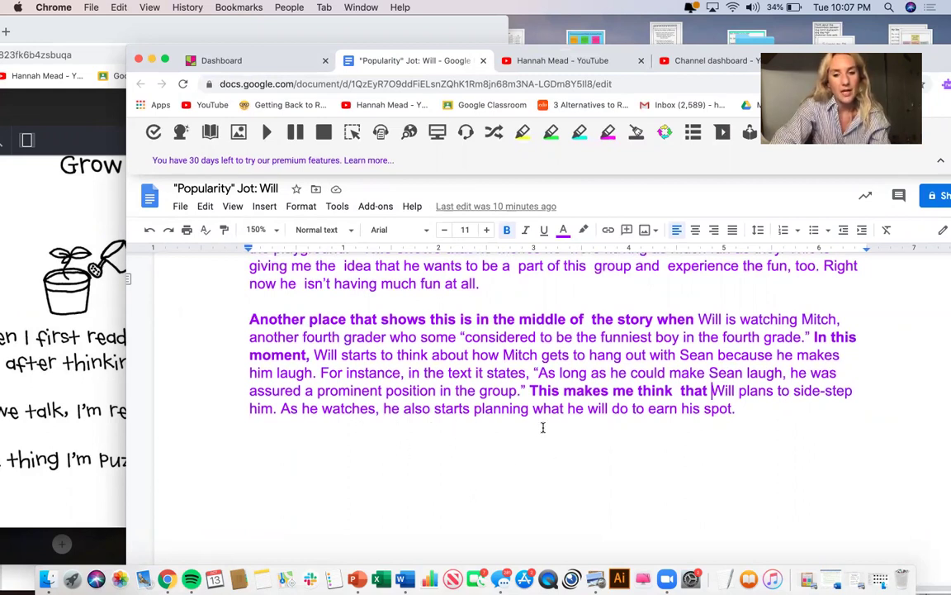
{"action": "left_click", "coordinate": [741, 410]}
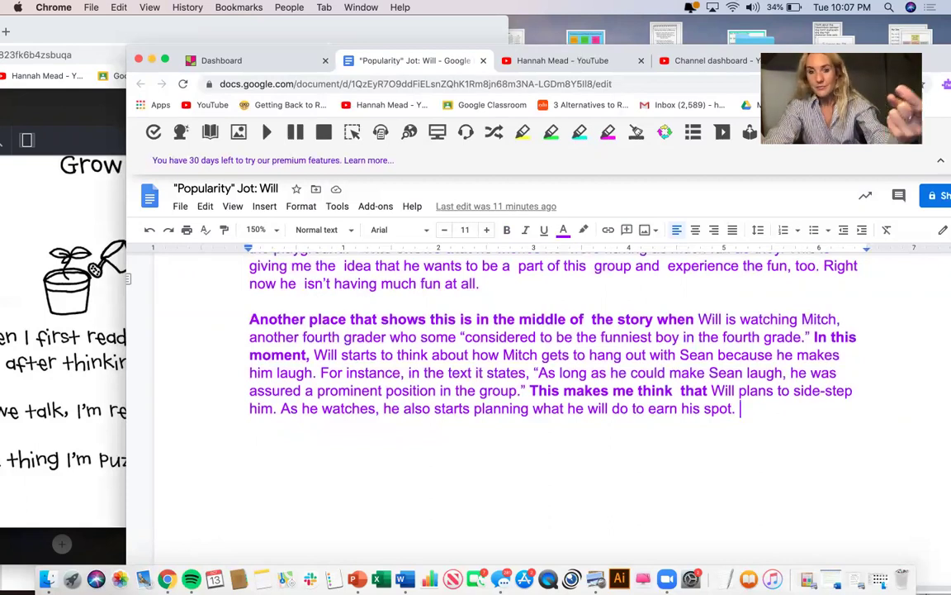
- Start a new line below the final paragraph with blue text colour
{"action": "key", "text": "Return"}
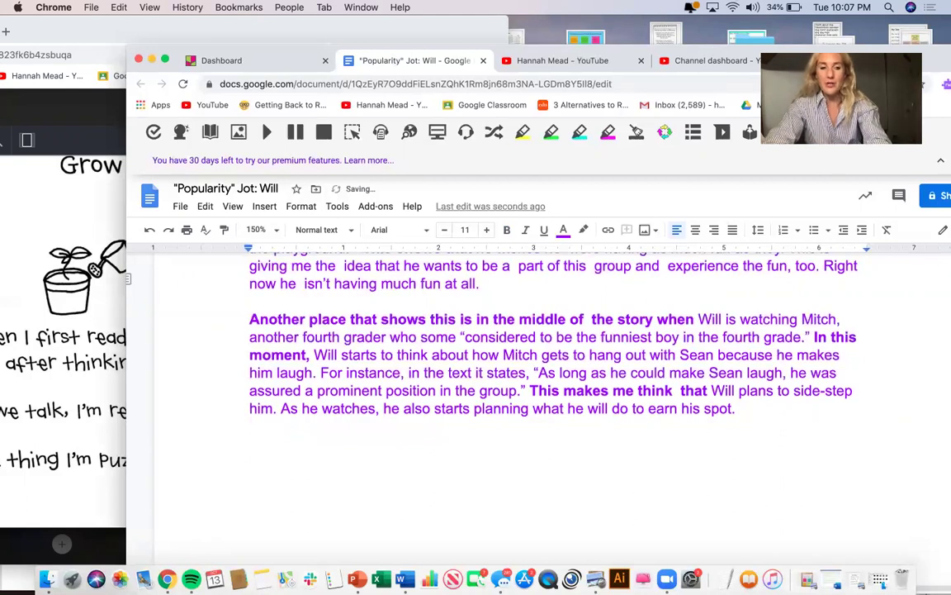
{"action": "left_click", "coordinate": [563, 236]}
{"action": "left_click", "coordinate": [657, 272]}
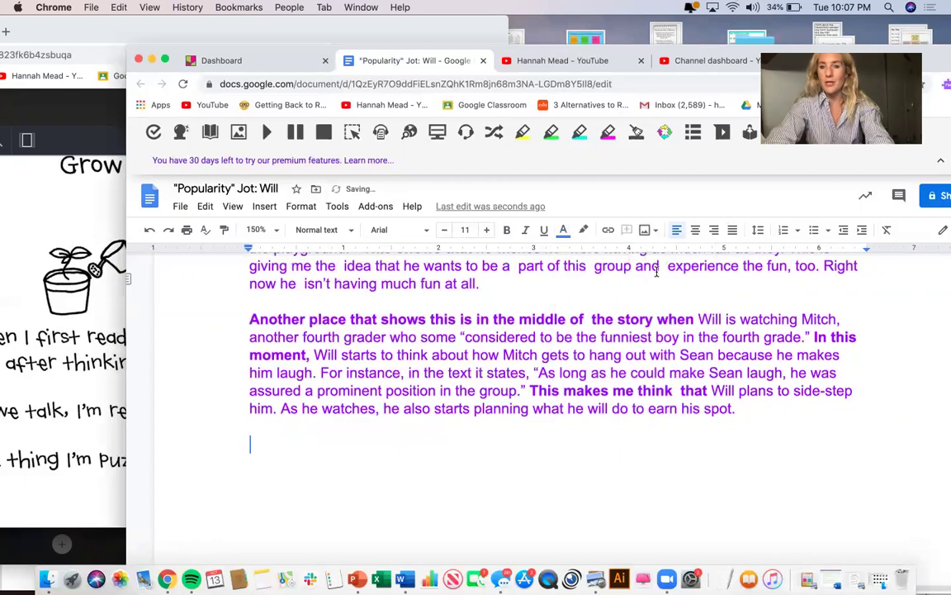
- Rearrange the Docs and PDF windows side by side, ending with the Will jot in front
{"action": "left_click_drag", "start_coordinate": [452, 49], "coordinate": [555, 10]}
{"action": "left_click", "coordinate": [201, 28]}
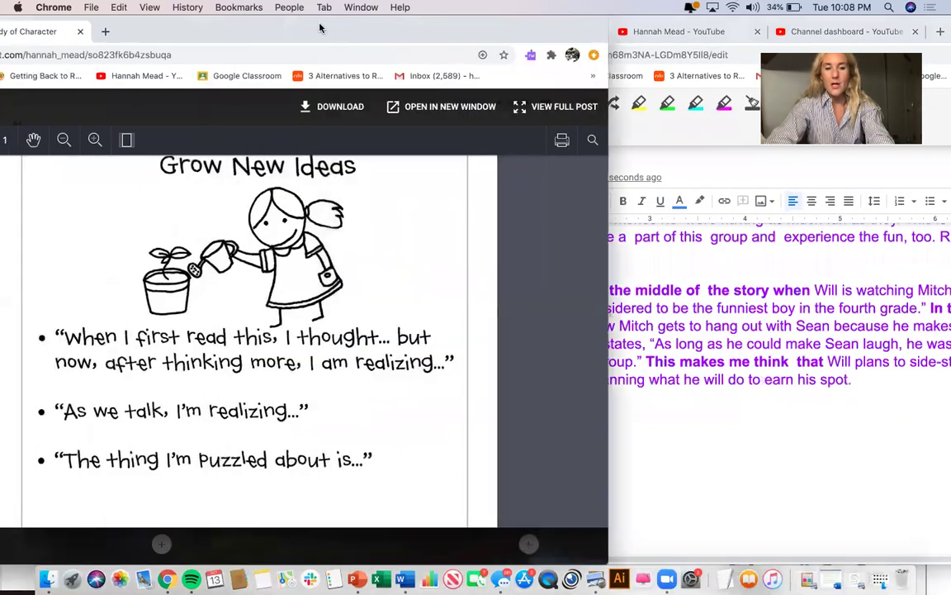
{"action": "left_click_drag", "start_coordinate": [320, 29], "coordinate": [304, 27]}
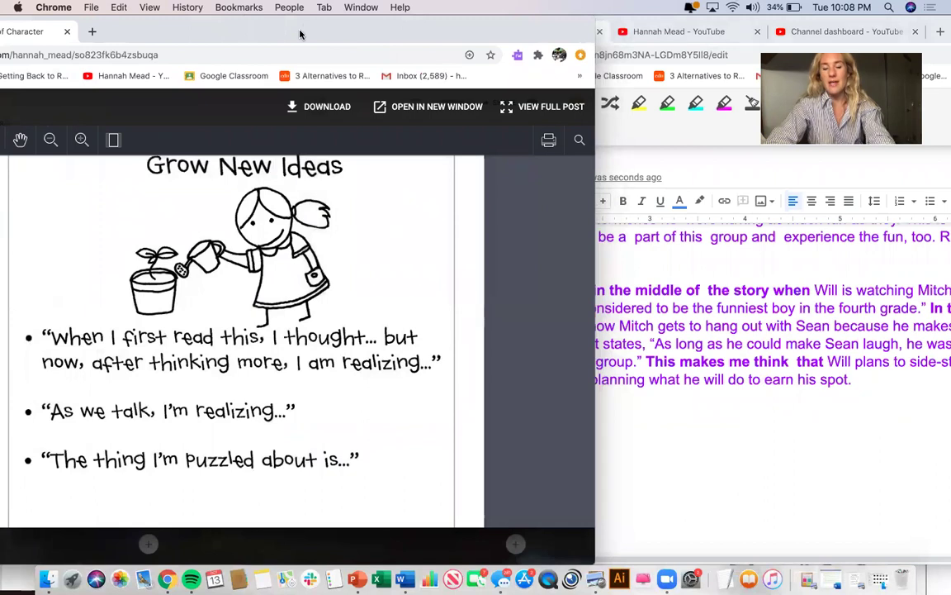
{"action": "left_click_drag", "start_coordinate": [399, 37], "coordinate": [272, 38]}
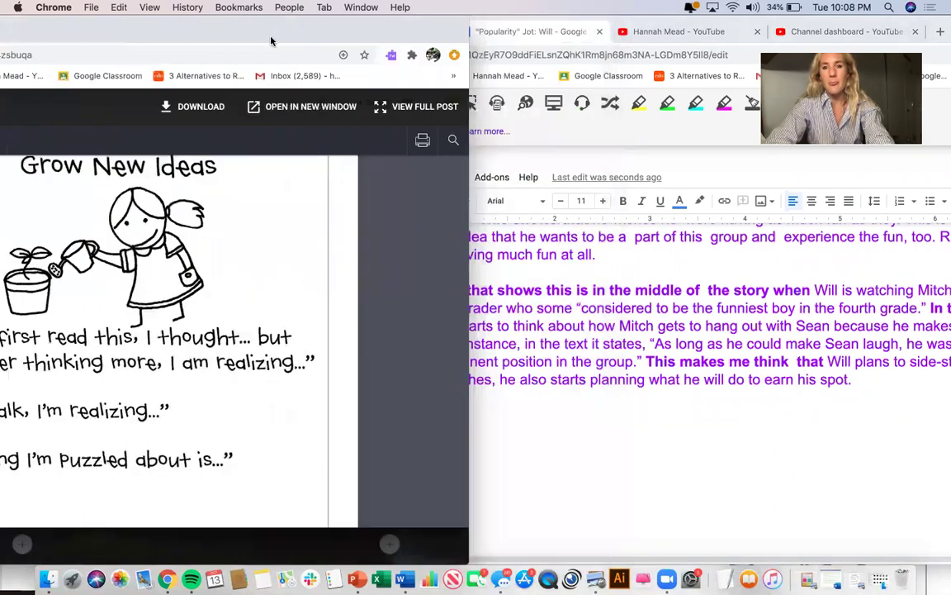
{"action": "left_click_drag", "start_coordinate": [568, 22], "coordinate": [446, 49]}
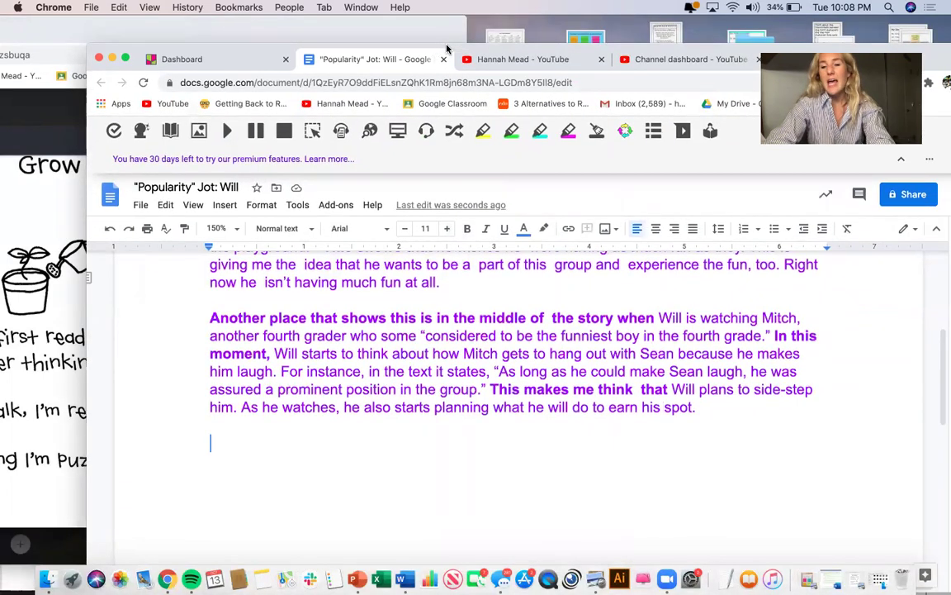
{"action": "left_click_drag", "start_coordinate": [560, 45], "coordinate": [610, 18]}
{"action": "left_click", "coordinate": [107, 190]}
{"action": "mouse_move", "coordinate": [376, 29]}
{"action": "left_mouse_down"}
{"action": "mouse_move", "coordinate": [498, 23]}
{"action": "mouse_move", "coordinate": [393, 25]}
{"action": "left_mouse_up"}
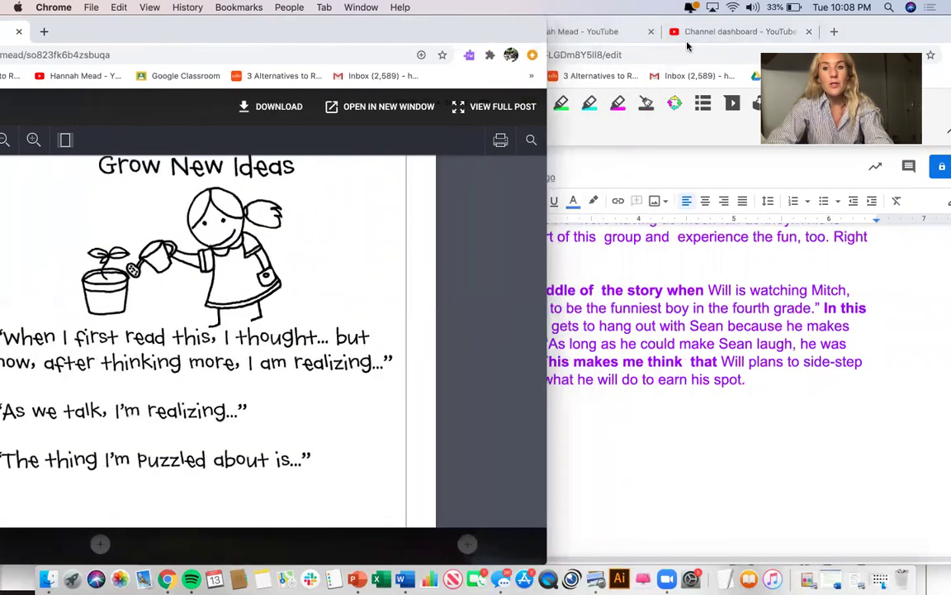
{"action": "left_click", "coordinate": [715, 21]}
{"action": "left_click_drag", "start_coordinate": [715, 21], "coordinate": [620, 23]}
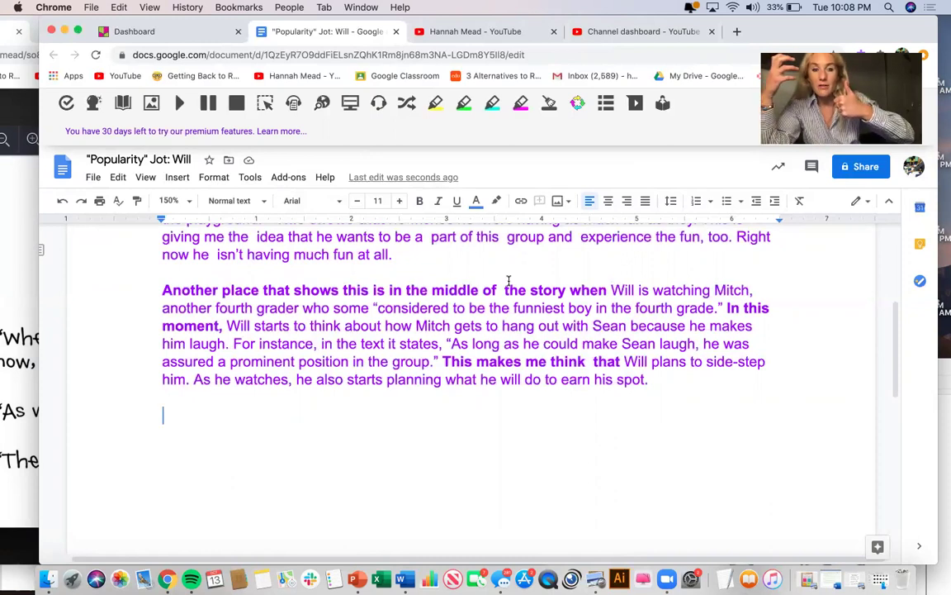
- Move the Grow New Ideas prompt sheet window right into full view and bring it in front
{"action": "left_click", "coordinate": [7, 287]}
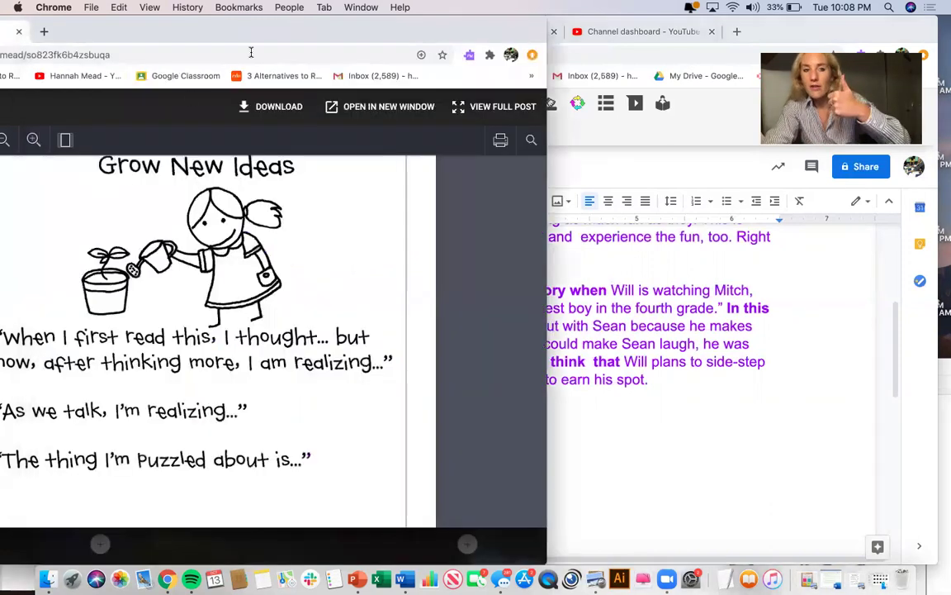
{"action": "left_click_drag", "start_coordinate": [268, 38], "coordinate": [389, 39]}
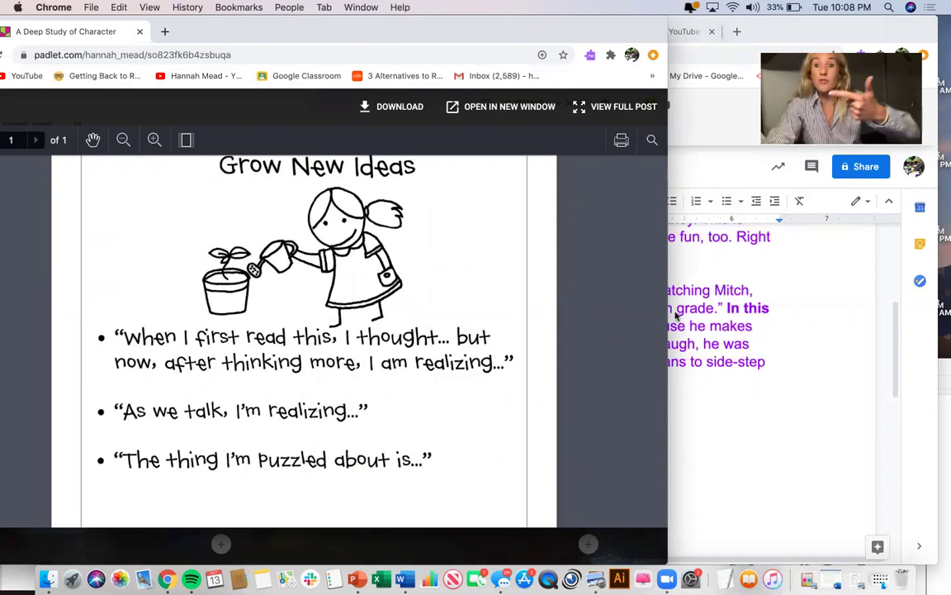
{"action": "left_click", "coordinate": [791, 351]}
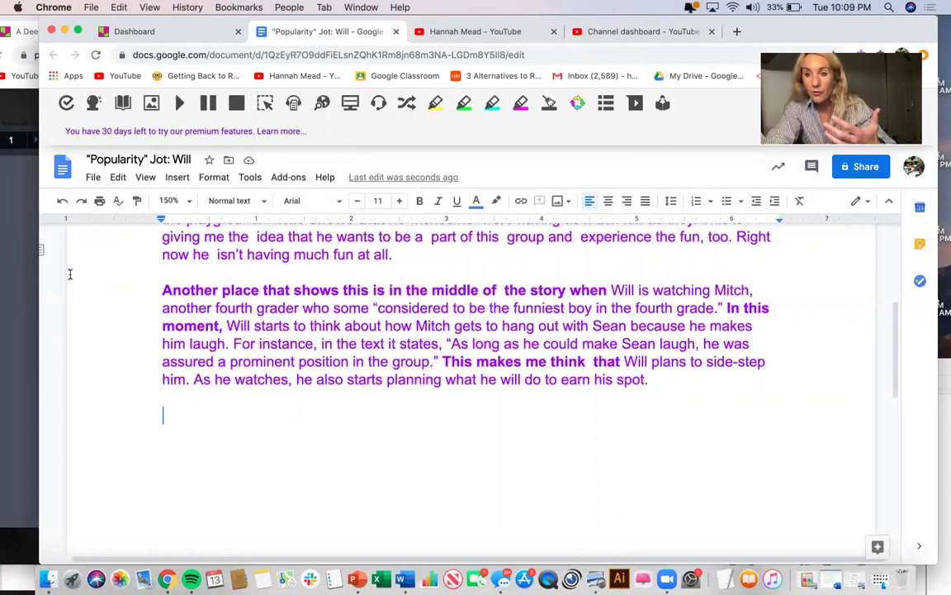
{"action": "left_click", "coordinate": [4, 268]}
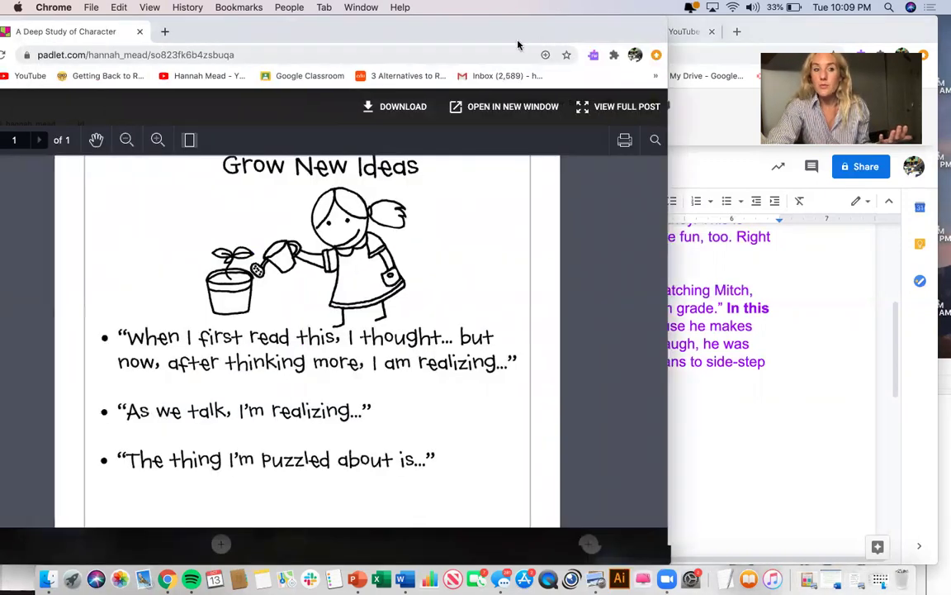
- Close the Grow New Ideas sheet and open the Higher-Level Thought Prompts PDF from the column
{"action": "left_click_drag", "start_coordinate": [465, 35], "coordinate": [621, 35]}
{"action": "left_click", "coordinate": [130, 105]}
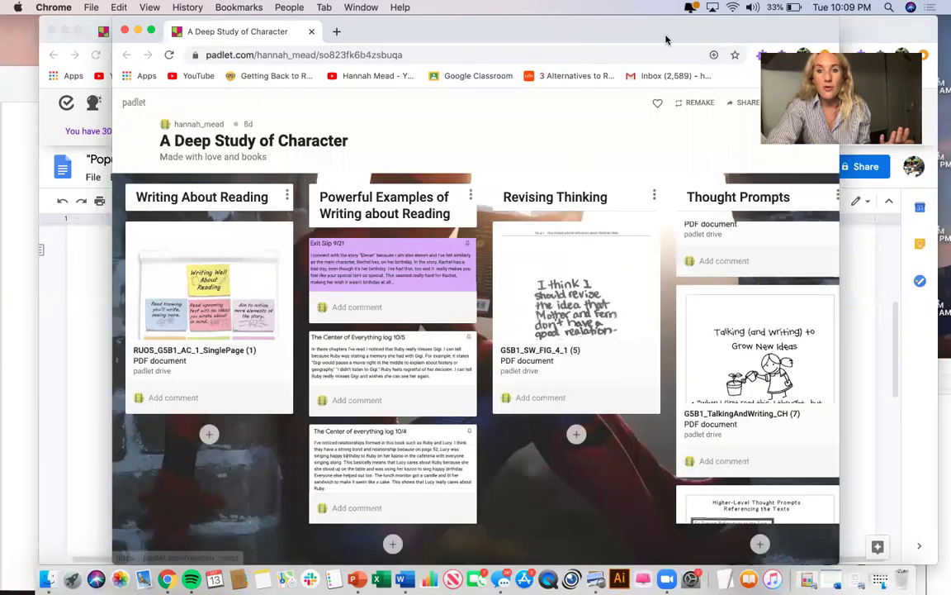
{"action": "left_click_drag", "start_coordinate": [495, 31], "coordinate": [342, 32]}
{"action": "scroll", "coordinate": [603, 371], "scroll_direction": "down", "scroll_amount": 3}
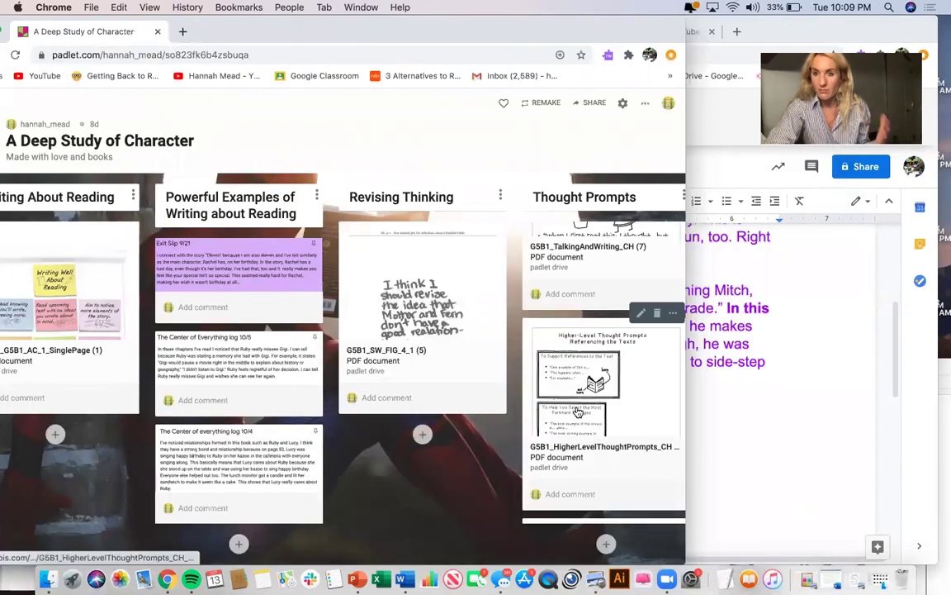
{"action": "left_click", "coordinate": [578, 411]}
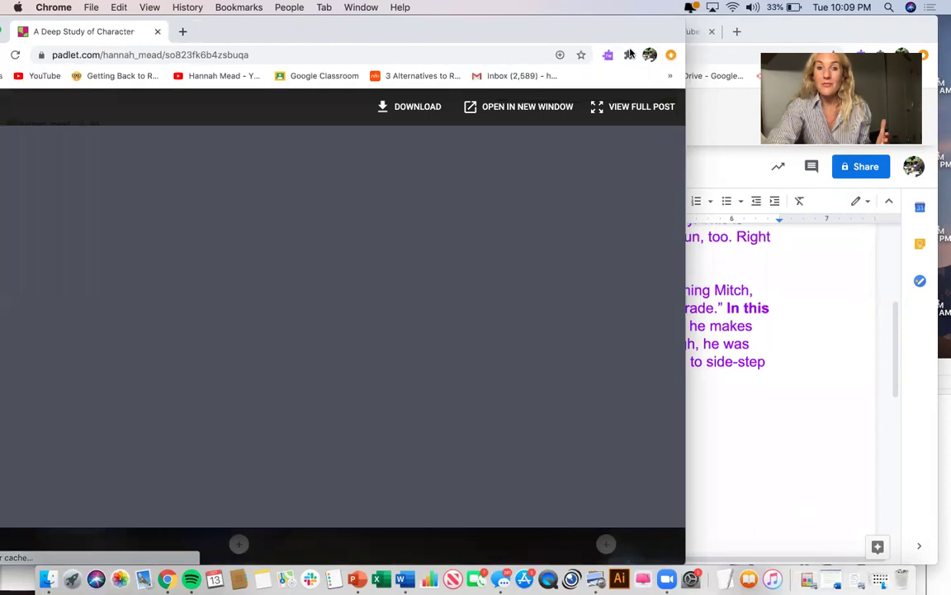
{"action": "left_click_drag", "start_coordinate": [537, 31], "coordinate": [661, 32]}
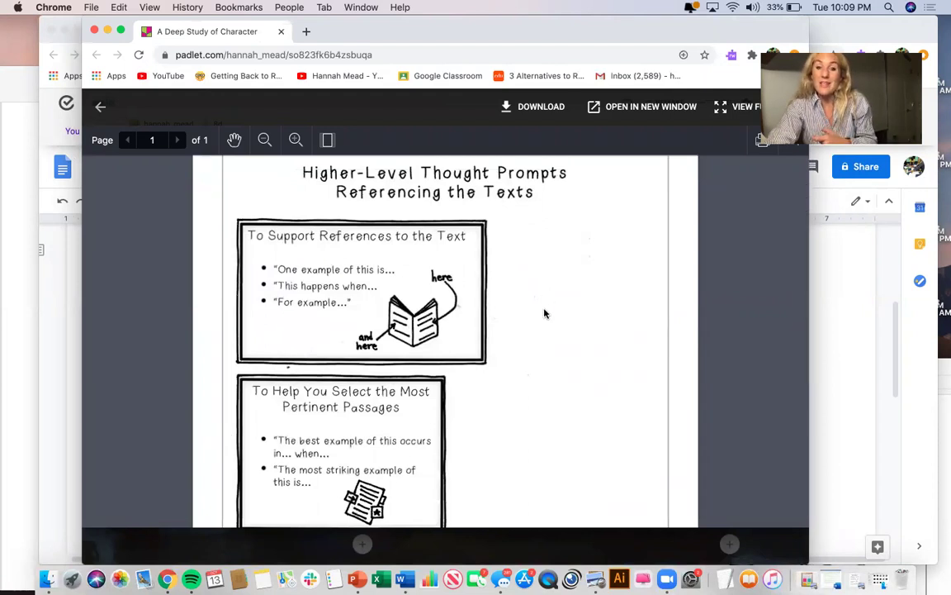
- Scroll through the Higher-Level Thought Prompts starters for citing and mining passages
{"action": "scroll", "coordinate": [544, 313], "scroll_direction": "down", "scroll_amount": 2}
{"action": "scroll", "coordinate": [545, 313], "scroll_direction": "down", "scroll_amount": 2}
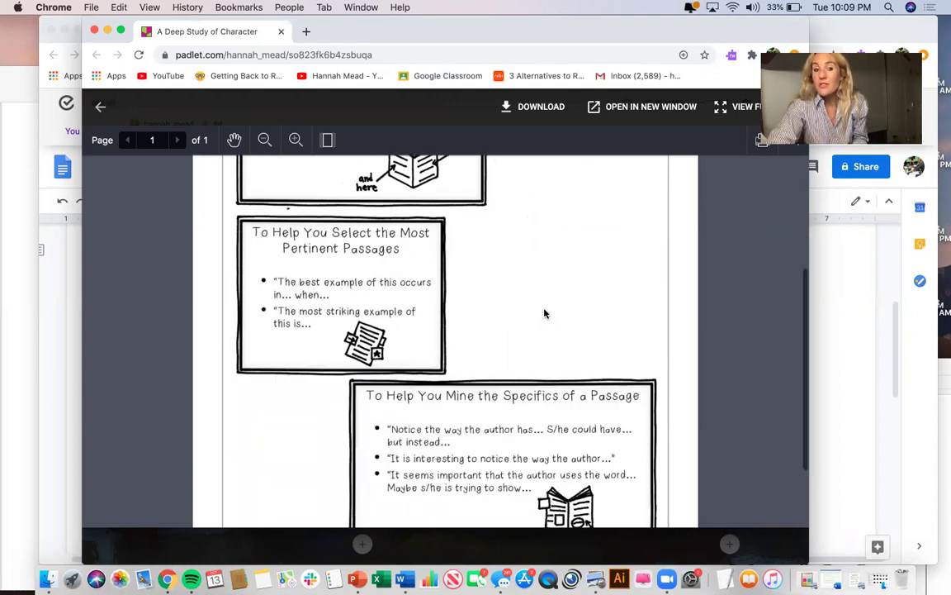
{"action": "scroll", "coordinate": [545, 313], "scroll_direction": "down", "scroll_amount": 2}
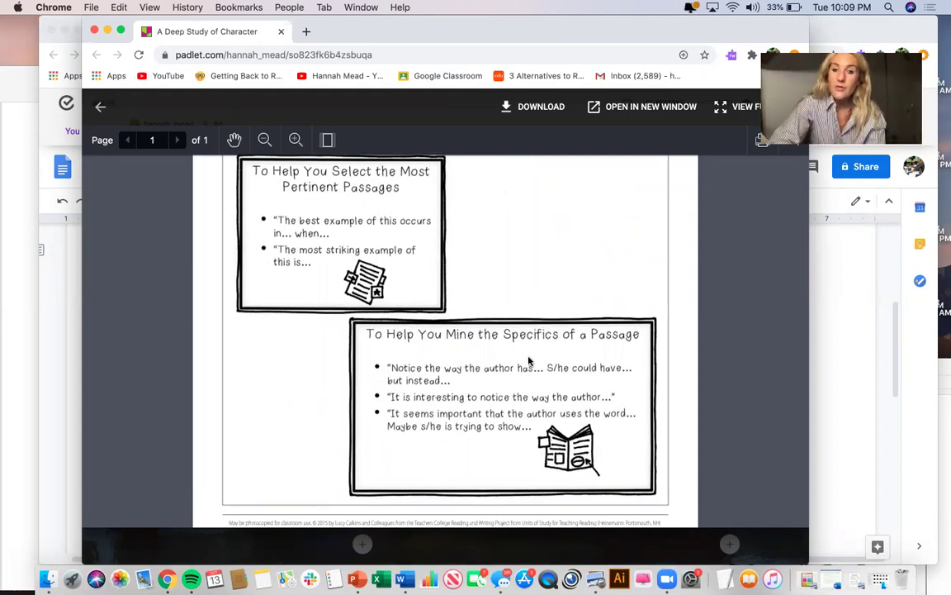
{"action": "scroll", "coordinate": [529, 360], "scroll_direction": "down", "scroll_amount": 1}
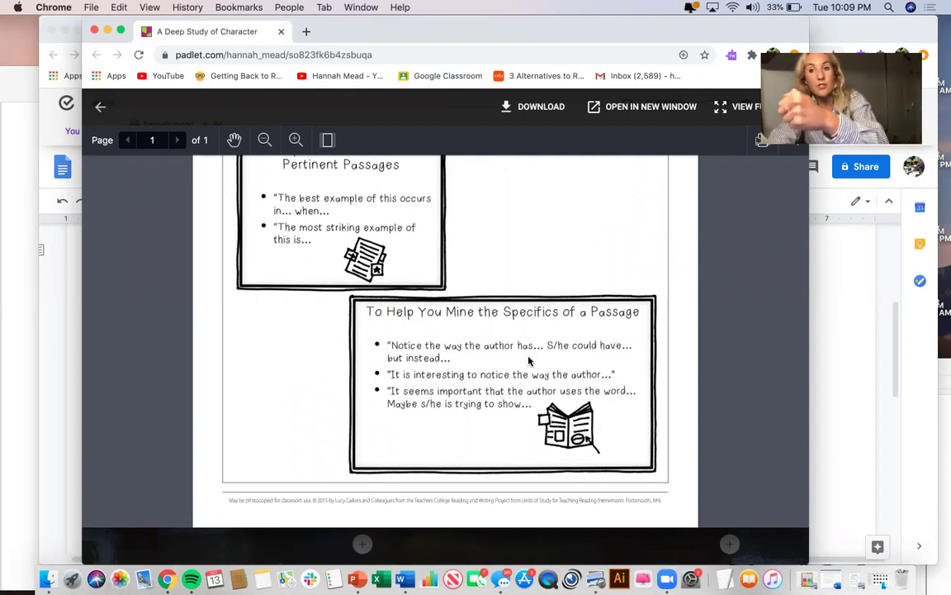
{"action": "scroll", "coordinate": [530, 360], "scroll_direction": "up", "scroll_amount": 5}
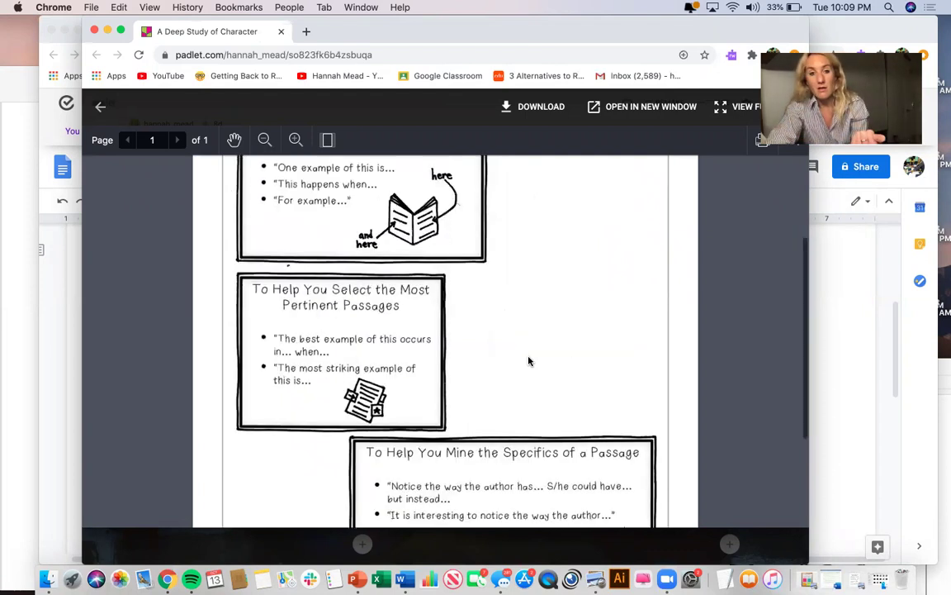
{"action": "scroll", "coordinate": [530, 361], "scroll_direction": "up", "scroll_amount": 5}
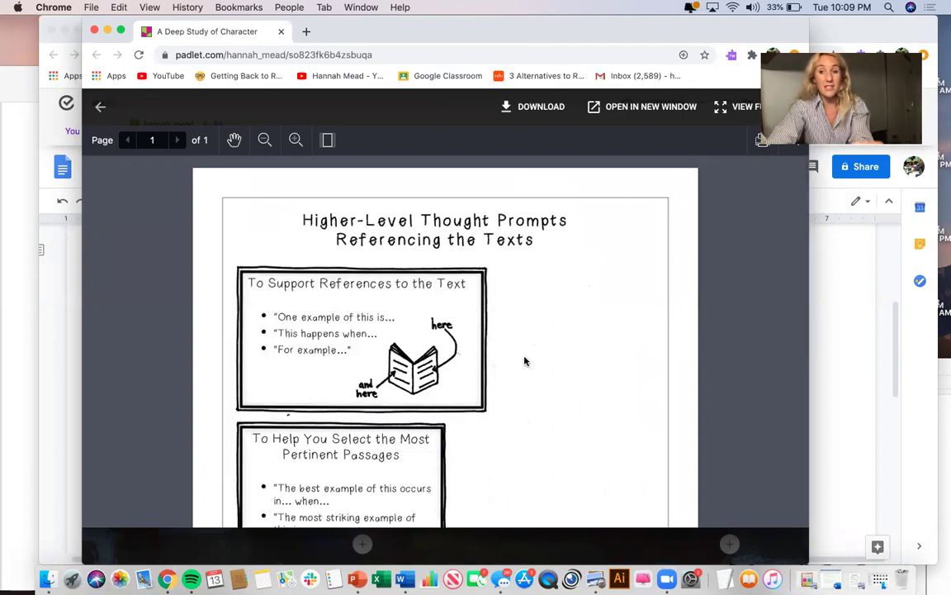
- Close the PDF preview, scroll the Thought Prompts column, and return to the Will jot document
{"action": "left_click", "coordinate": [100, 106]}
{"action": "scroll", "coordinate": [430, 295], "scroll_direction": "down", "scroll_amount": 2}
{"action": "scroll", "coordinate": [790, 386], "scroll_direction": "down", "scroll_amount": 5}
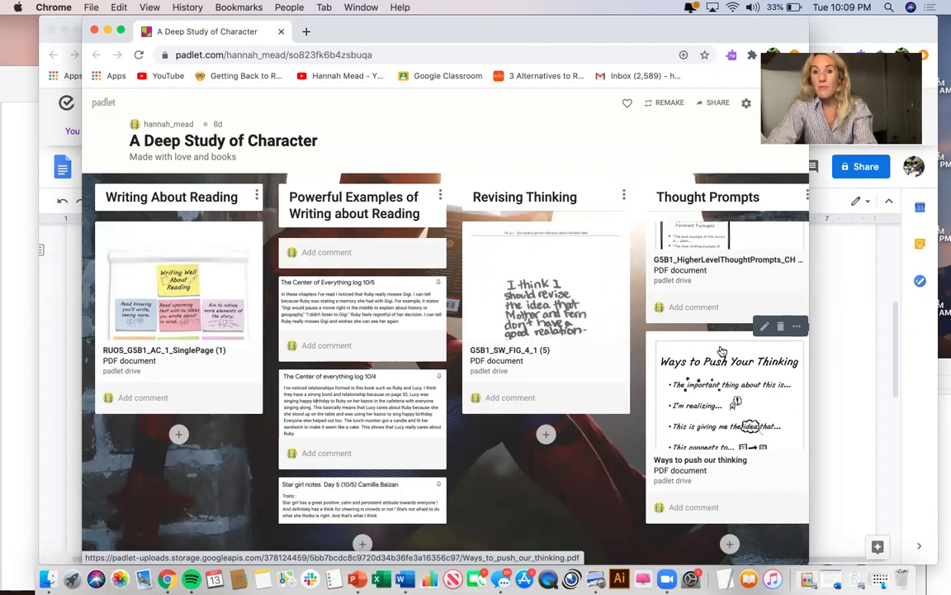
{"action": "key", "text": "super+w"}
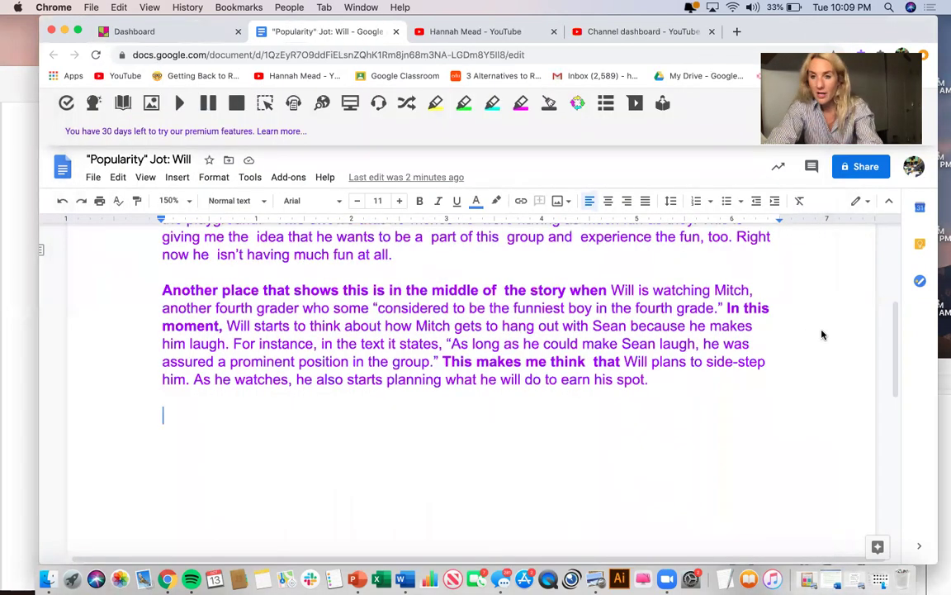